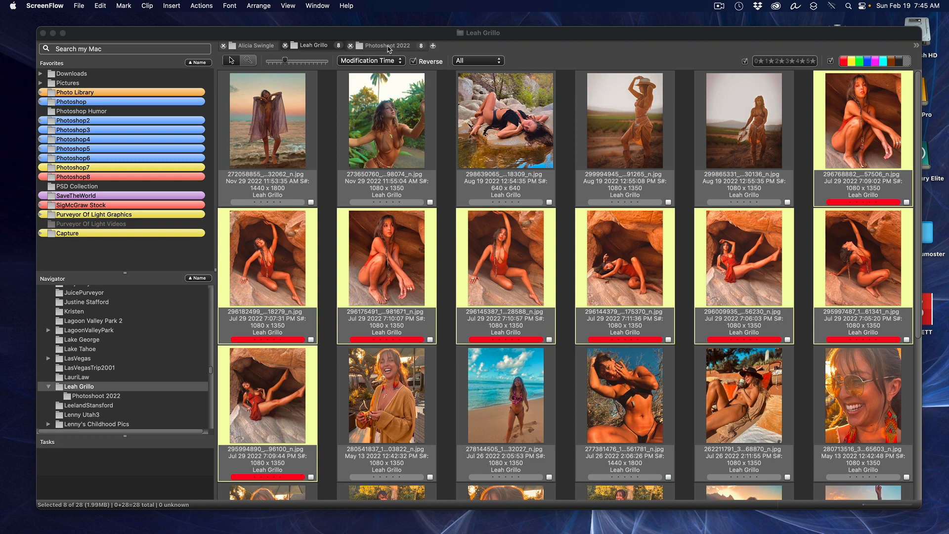
Step: Send all eight Photoshoot 2022 cave photos from Photo Mechanic 6 to Photoshop's Camera Raw for editing
{"action": "left_click", "coordinate": [388, 46]}
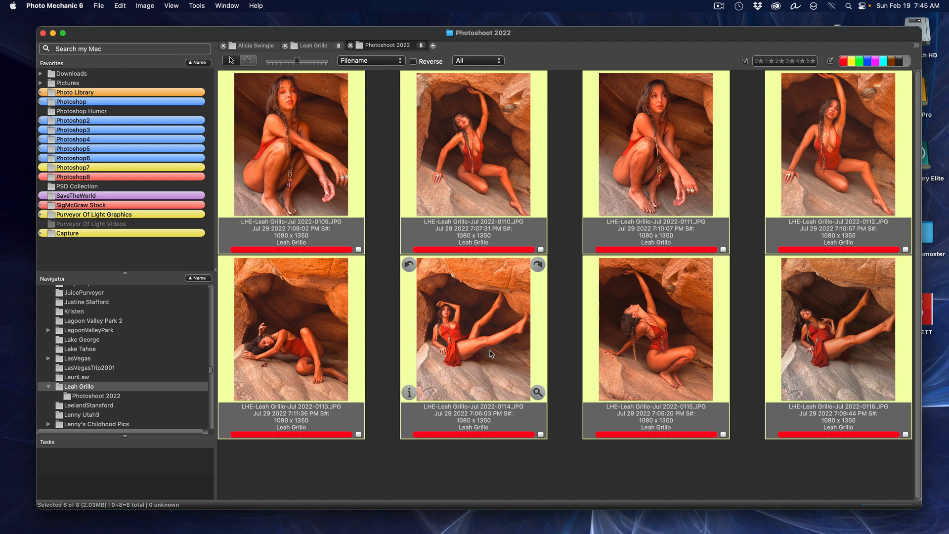
{"action": "right_click", "coordinate": [478, 139]}
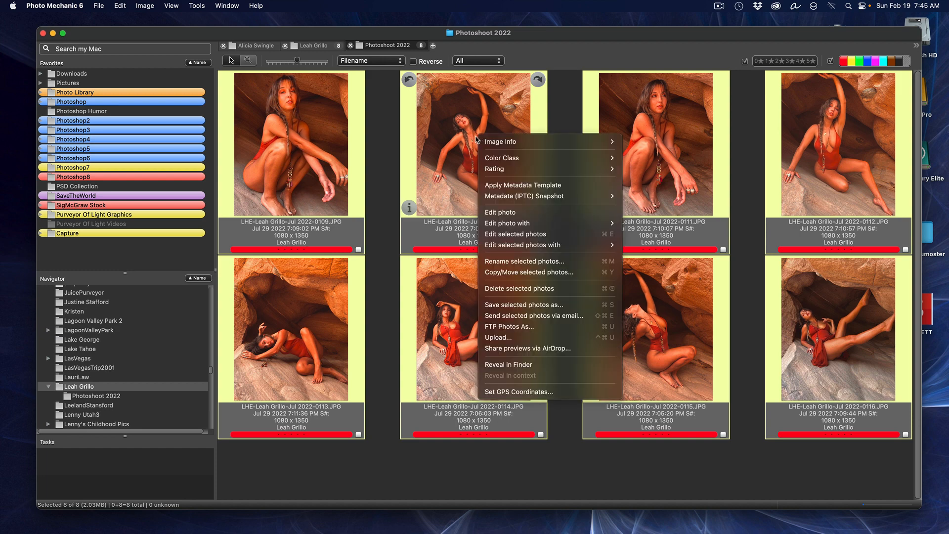
{"action": "left_click", "coordinate": [565, 239]}
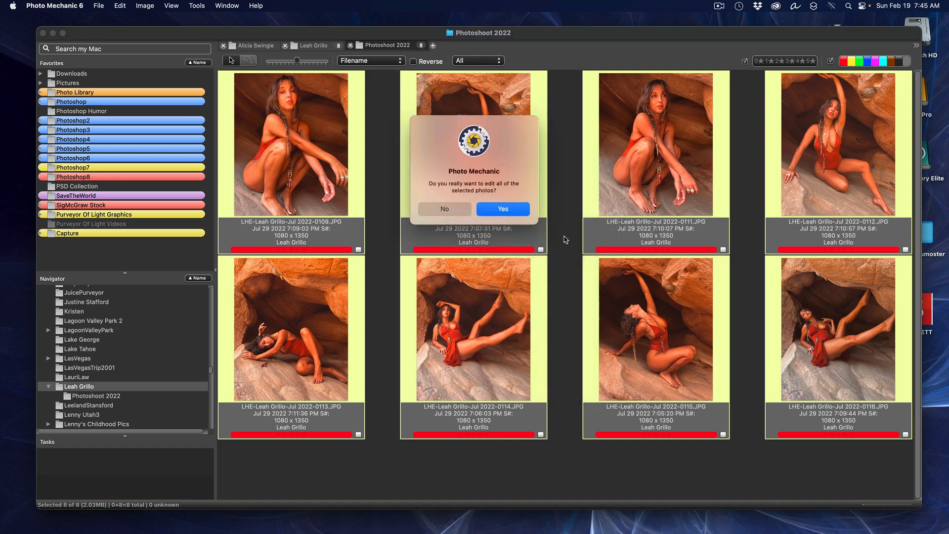
{"action": "left_click", "coordinate": [486, 209]}
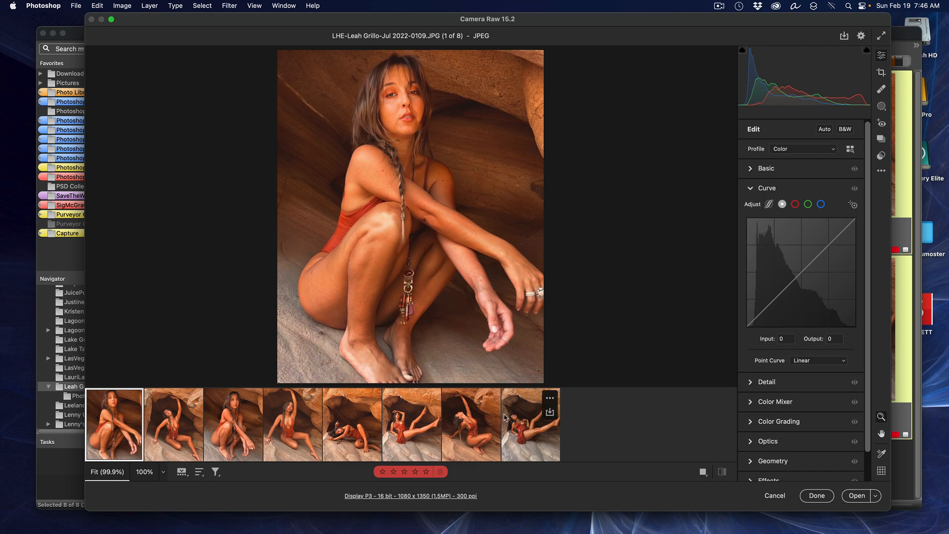
Step: Select all eight cave photos in the Camera Raw filmstrip and open them as Photoshop documents
{"action": "left_click", "coordinate": [529, 418], "text": "shift"}
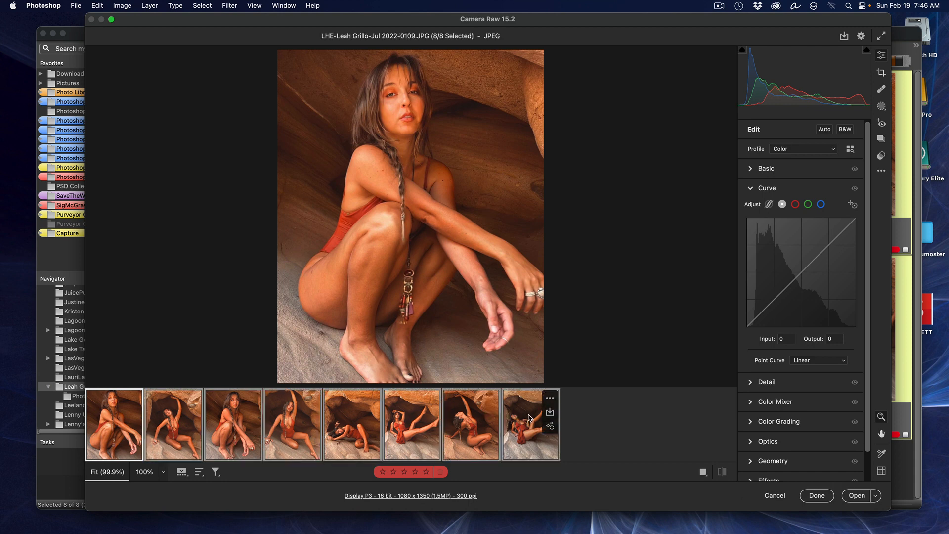
{"action": "left_click", "coordinate": [858, 495]}
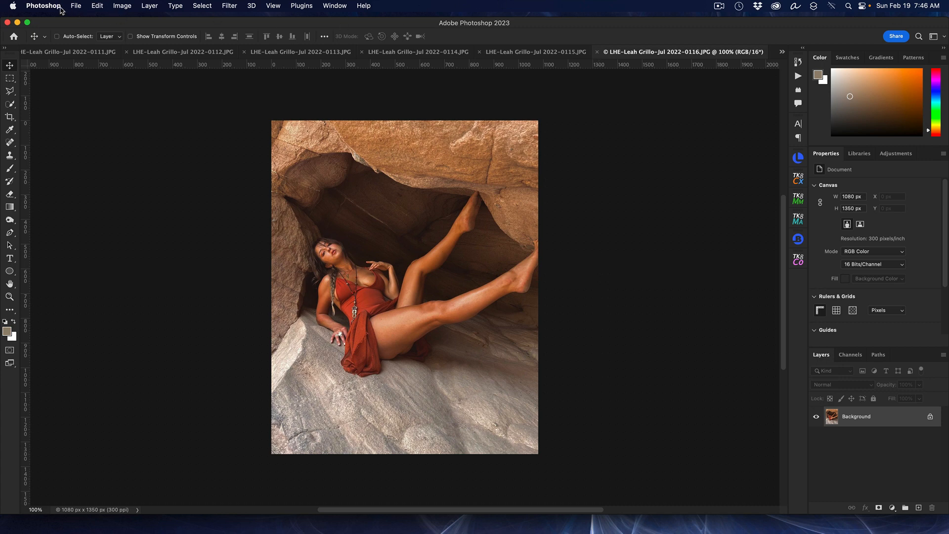
Step: Launch Contact Sheet II from the File > Automate menu
{"action": "left_click", "coordinate": [76, 6]}
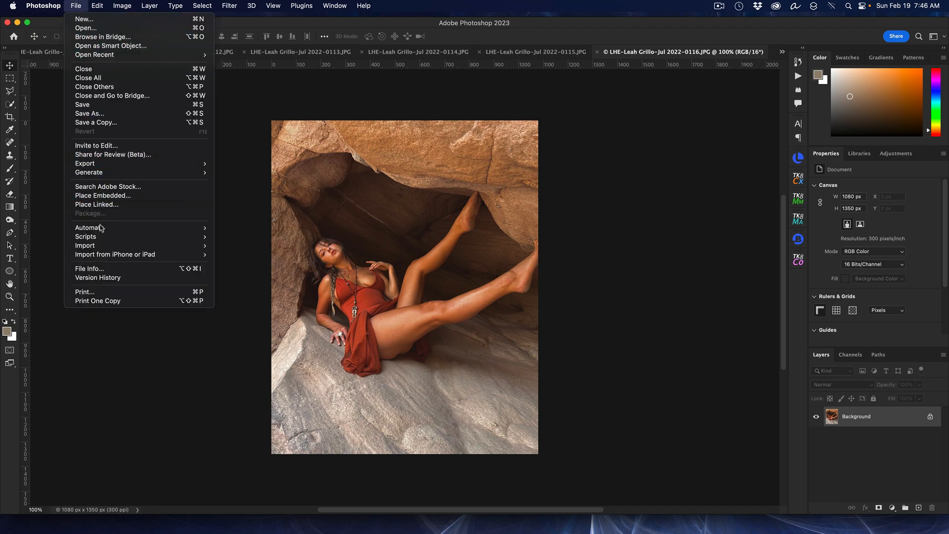
{"action": "mouse_move", "coordinate": [107, 230]}
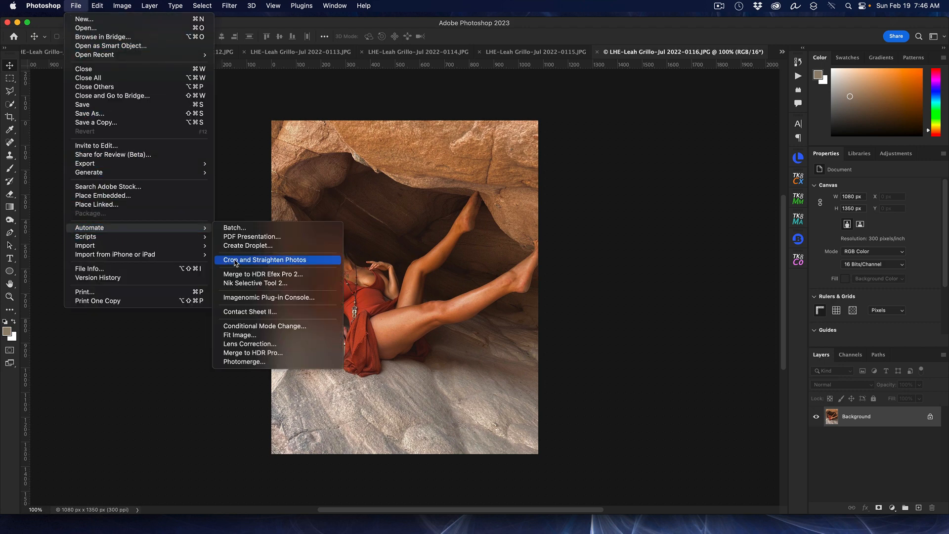
{"action": "left_click", "coordinate": [279, 312]}
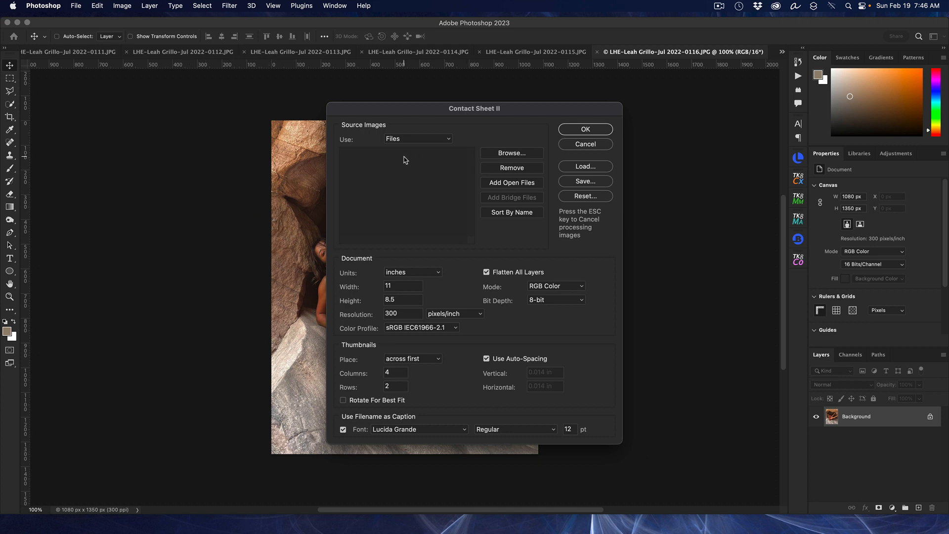
Step: Add all open cave photos as source images and select the caption font size field
{"action": "left_click", "coordinate": [517, 185]}
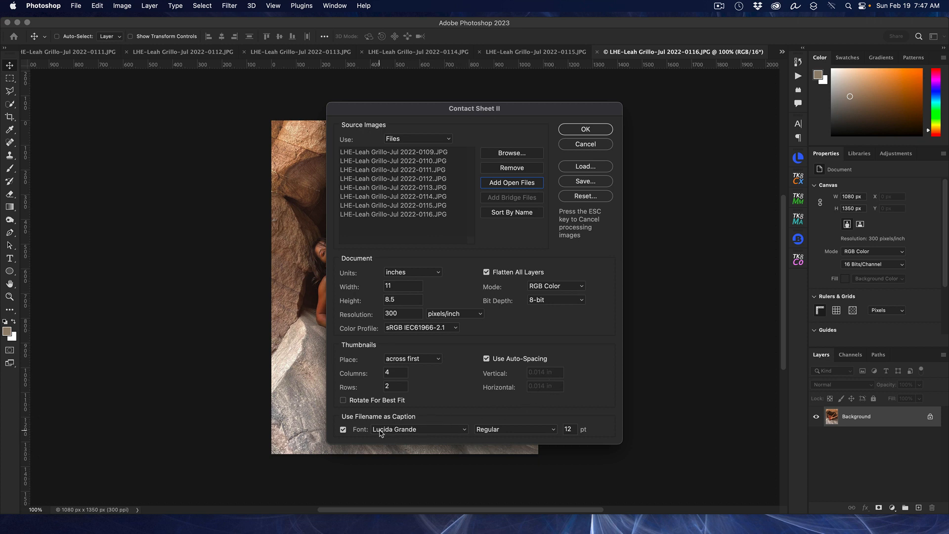
{"action": "double_click", "coordinate": [570, 429]}
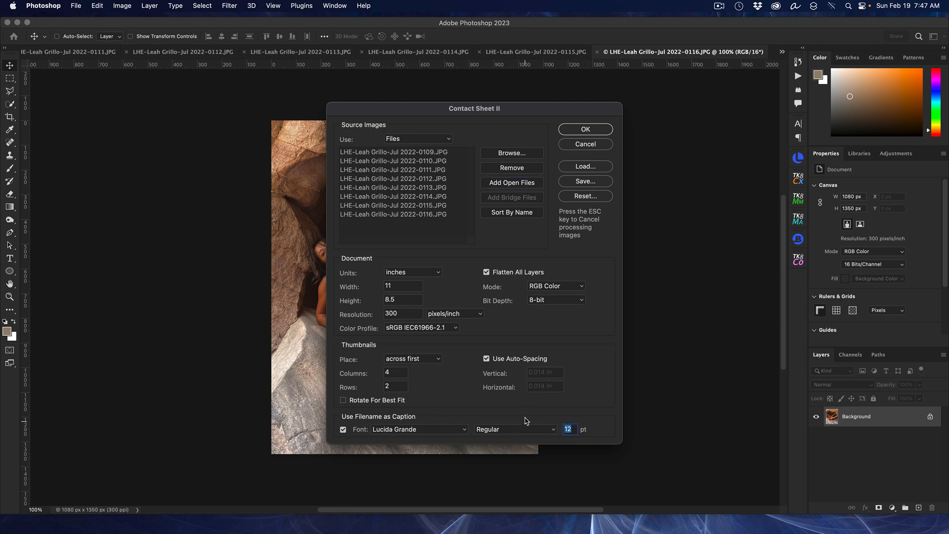
Step: Set the caption font size to 10 pt and build the 4×2 contact sheet
{"action": "type", "text": "10"}
{"action": "left_click", "coordinate": [584, 129]}
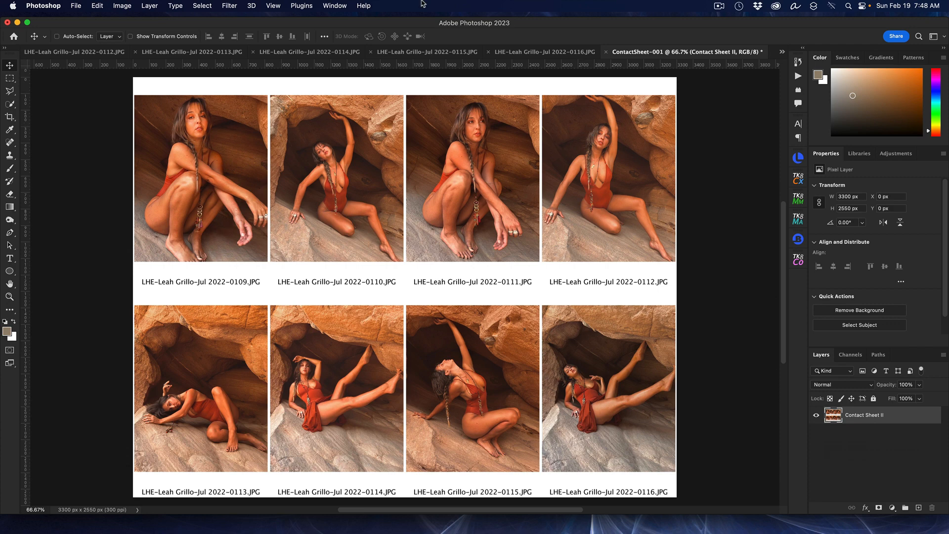
Step: Launch PDF Presentation from the File > Automate menu
{"action": "left_click", "coordinate": [75, 6]}
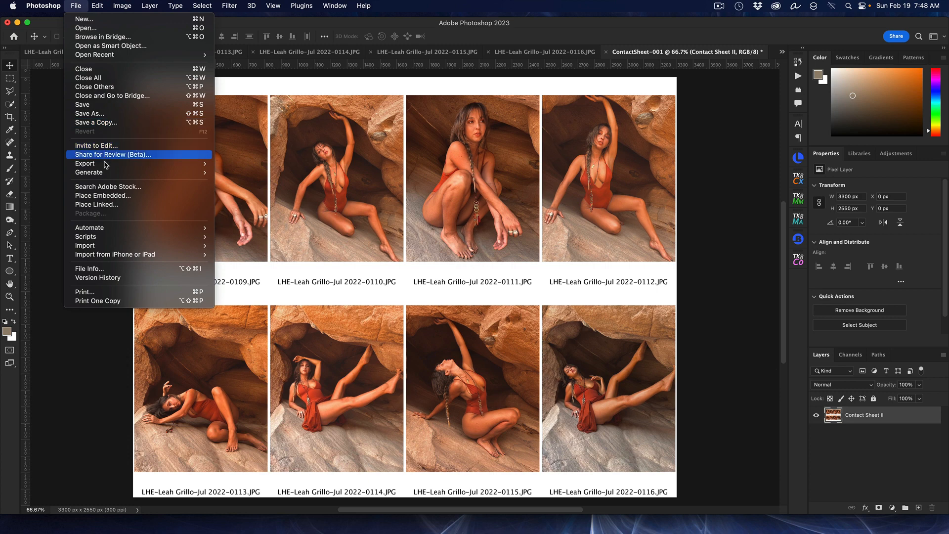
{"action": "mouse_move", "coordinate": [101, 230]}
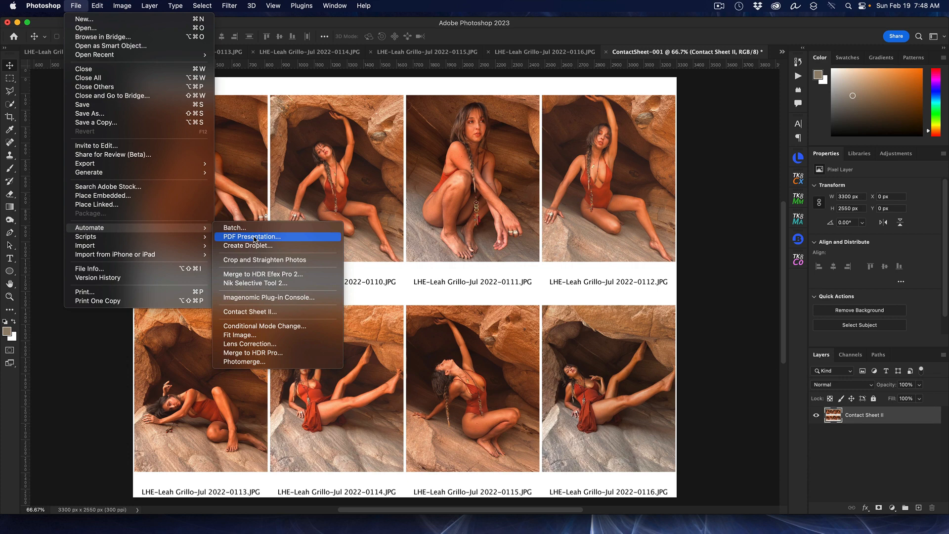
{"action": "left_click", "coordinate": [256, 239]}
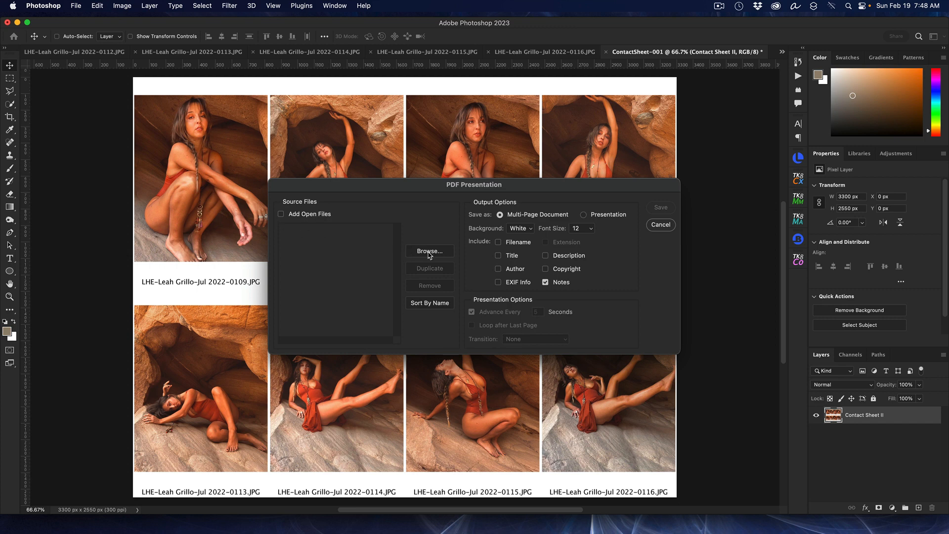
Step: Add the open documents as source files, then remove photos 0116, 0109, 0110 and 0111
{"action": "left_click", "coordinate": [281, 214]}
{"action": "left_click", "coordinate": [346, 228]}
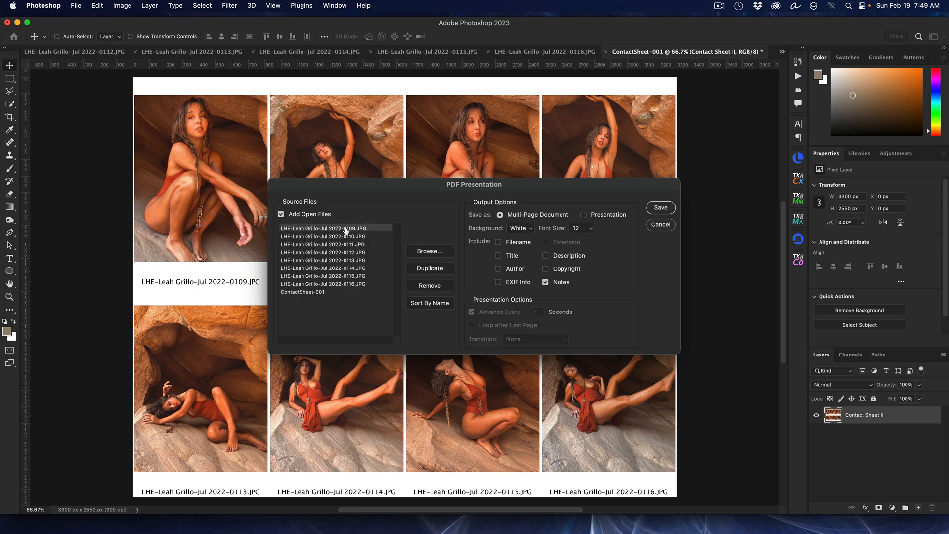
{"action": "left_click", "coordinate": [340, 285]}
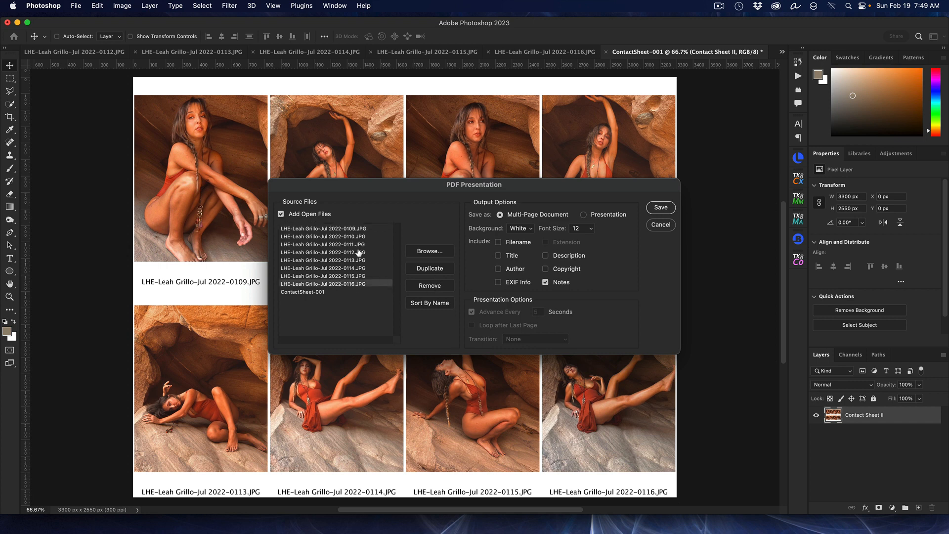
{"action": "left_click", "coordinate": [427, 286]}
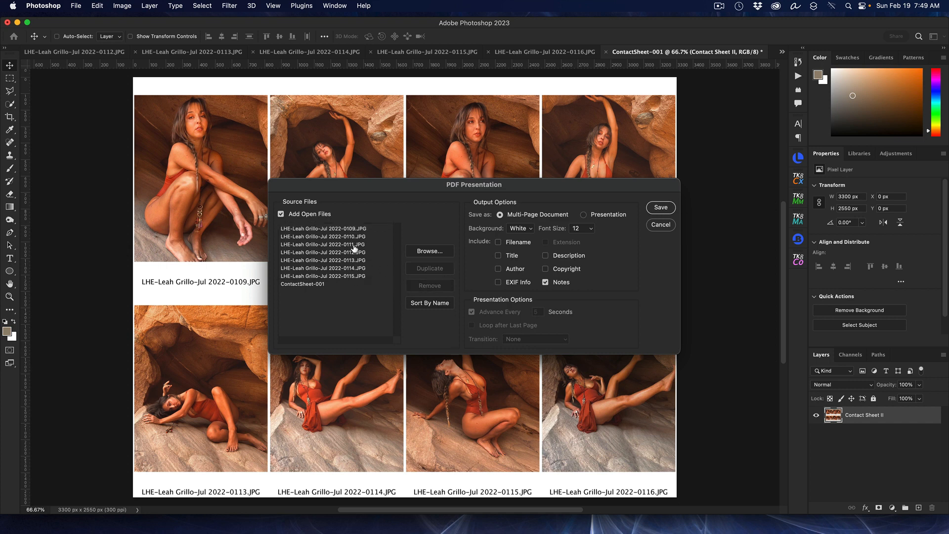
{"action": "left_click", "coordinate": [351, 230]}
{"action": "left_click", "coordinate": [418, 285]}
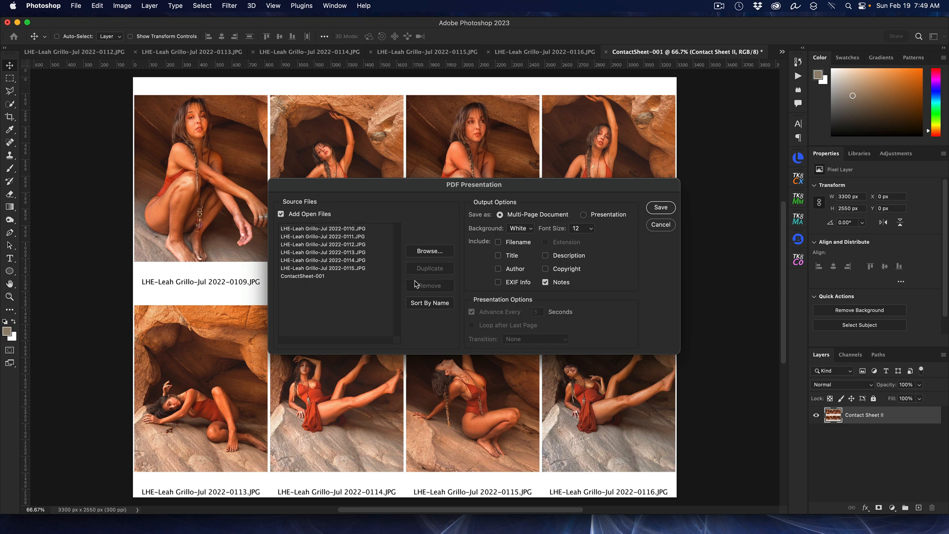
{"action": "left_click", "coordinate": [337, 230]}
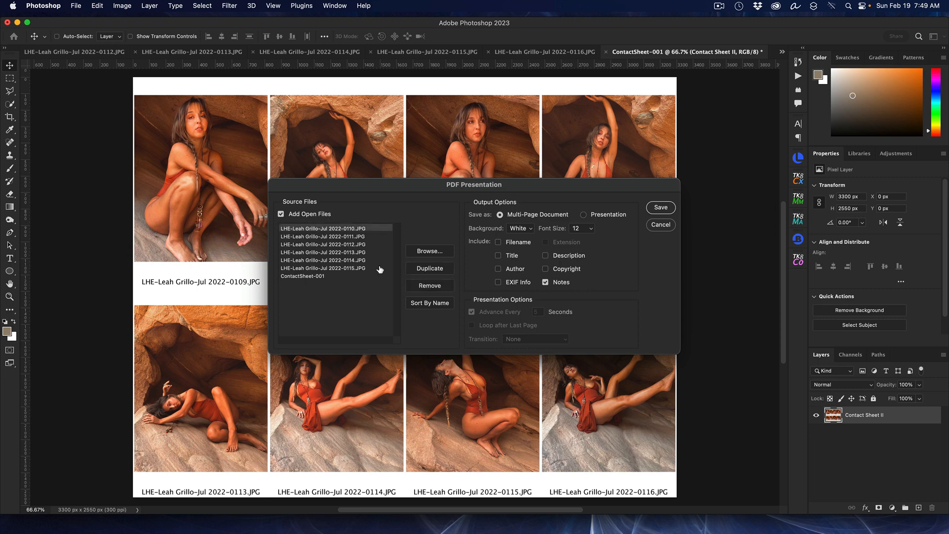
{"action": "left_click", "coordinate": [414, 286]}
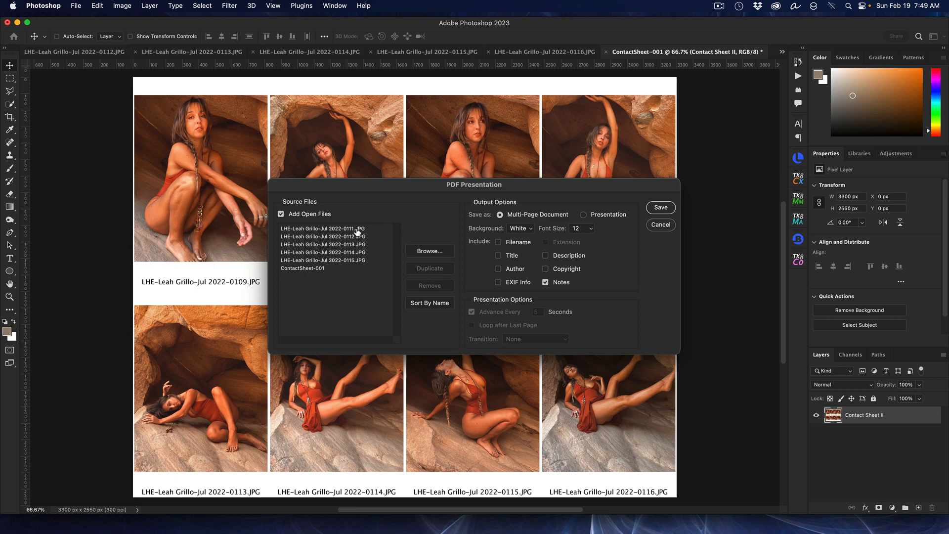
{"action": "left_click", "coordinate": [360, 229]}
{"action": "left_click", "coordinate": [431, 301]}
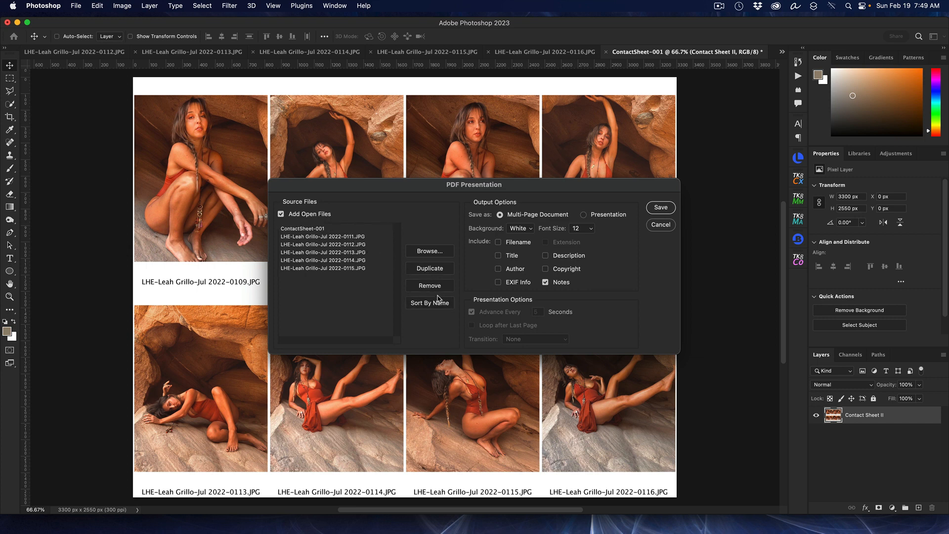
{"action": "left_click", "coordinate": [356, 238]}
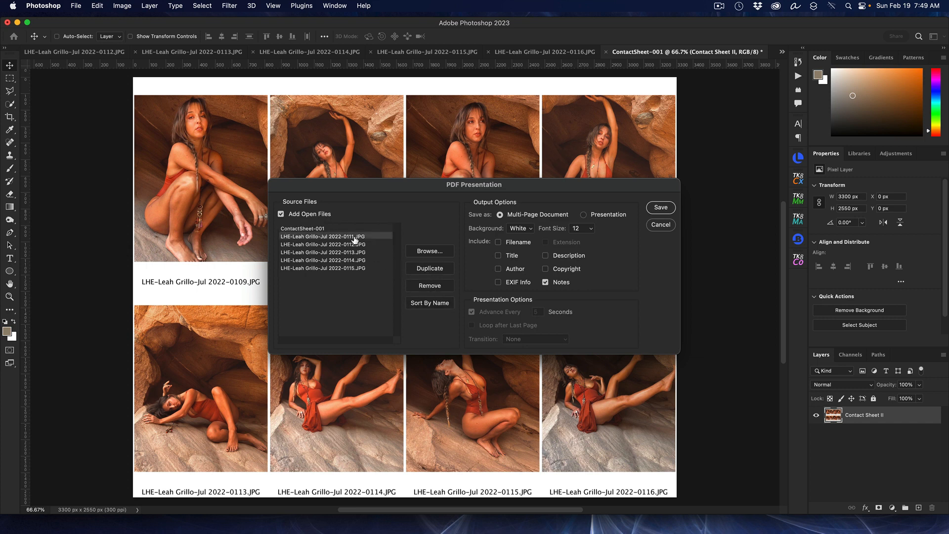
{"action": "left_click", "coordinate": [432, 285]}
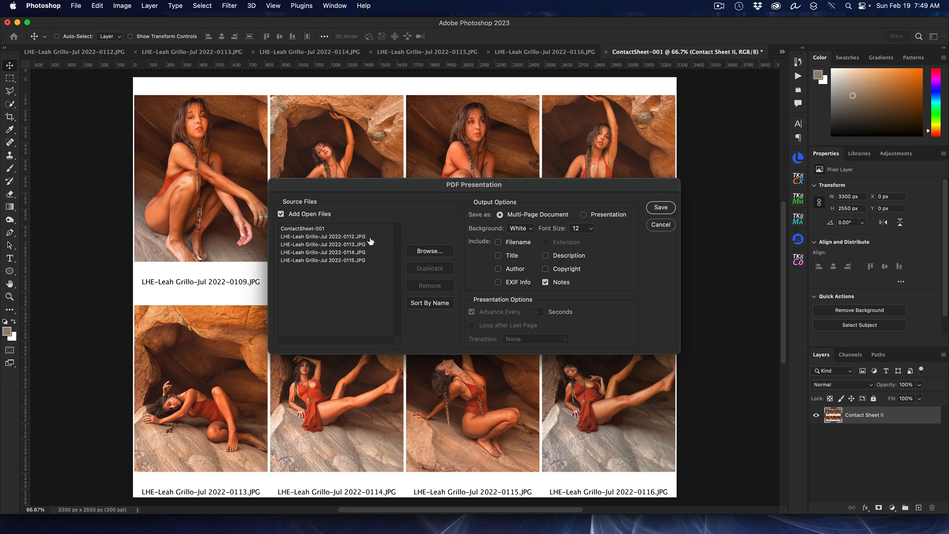
Step: Remove photos 0112 through 0115, leaving ContactSheet-001 as the only source file
{"action": "left_click", "coordinate": [340, 237]}
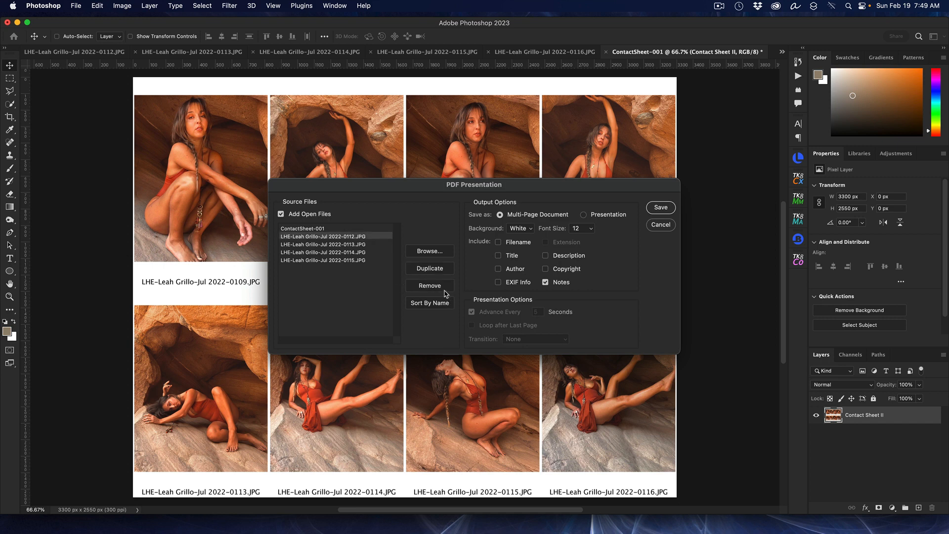
{"action": "left_click", "coordinate": [439, 286]}
{"action": "left_click", "coordinate": [354, 237]}
{"action": "left_click", "coordinate": [415, 286]}
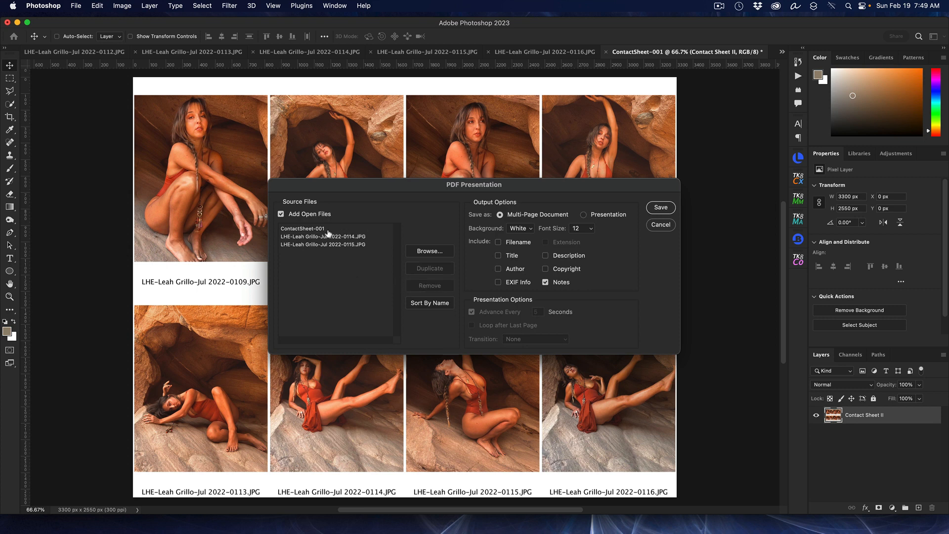
{"action": "left_click", "coordinate": [336, 238]}
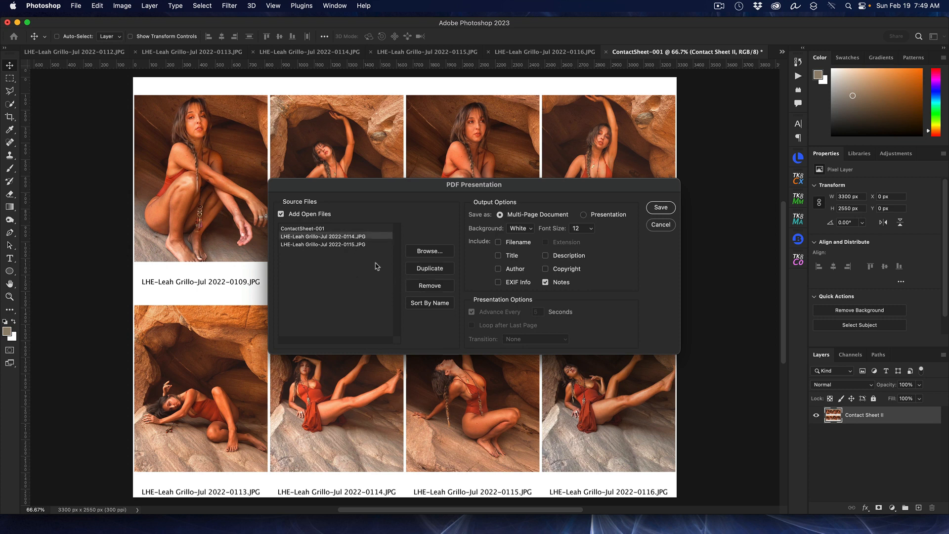
{"action": "left_click", "coordinate": [414, 285]}
{"action": "left_click", "coordinate": [353, 238]}
{"action": "left_click", "coordinate": [427, 285]}
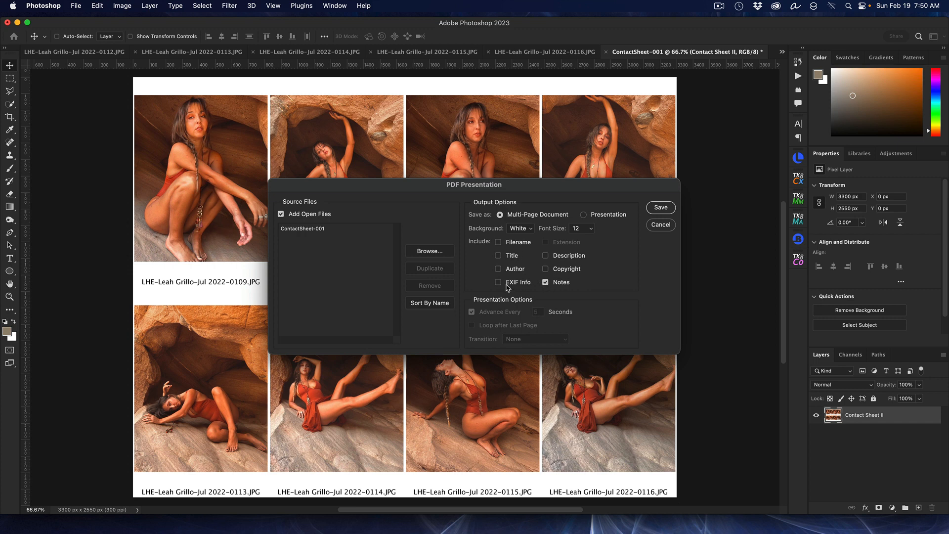
Step: Exclude notes from the presentation and save it as a PDF
{"action": "left_click", "coordinate": [546, 282]}
{"action": "left_click", "coordinate": [471, 311]}
{"action": "left_click", "coordinate": [662, 209]}
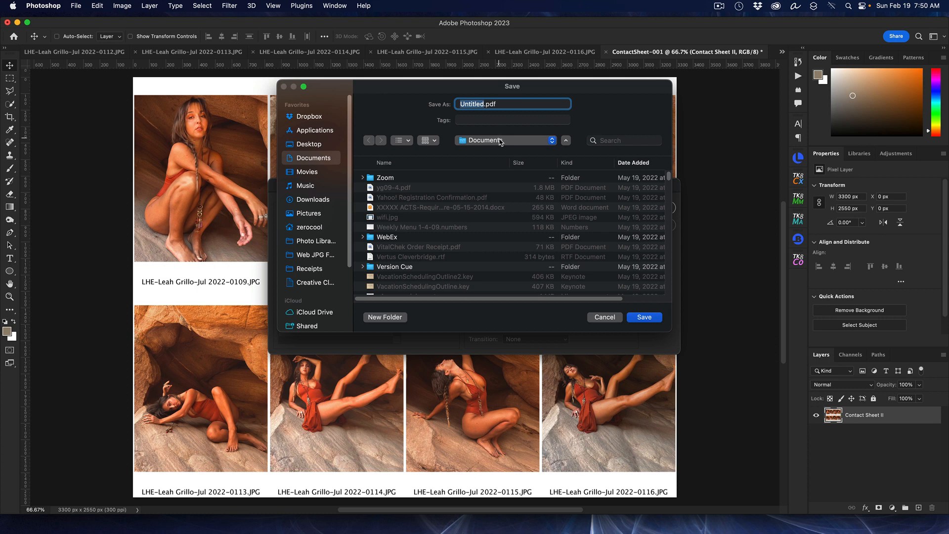
Step: Save the PDF into the Downloads folder, naming it after the person's name
{"action": "left_click", "coordinate": [501, 142]}
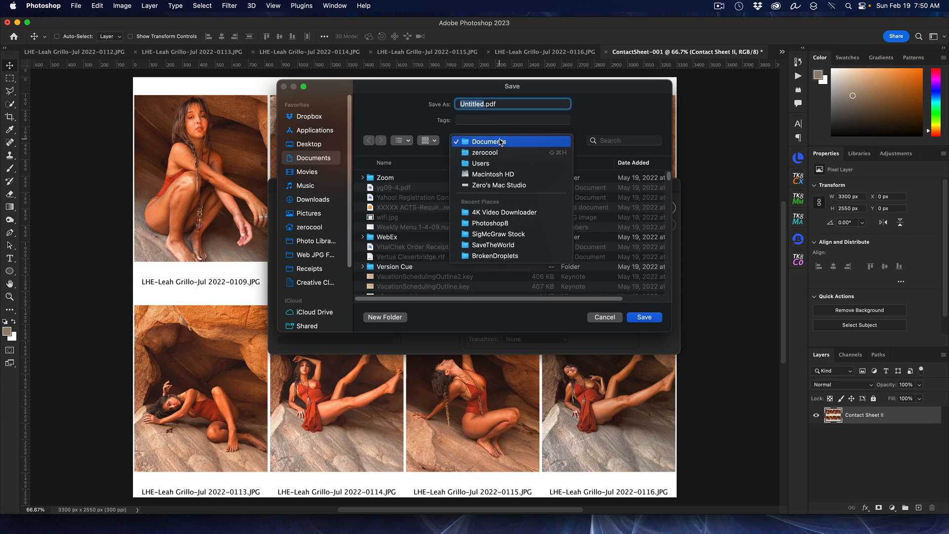
{"action": "left_click", "coordinate": [409, 117]}
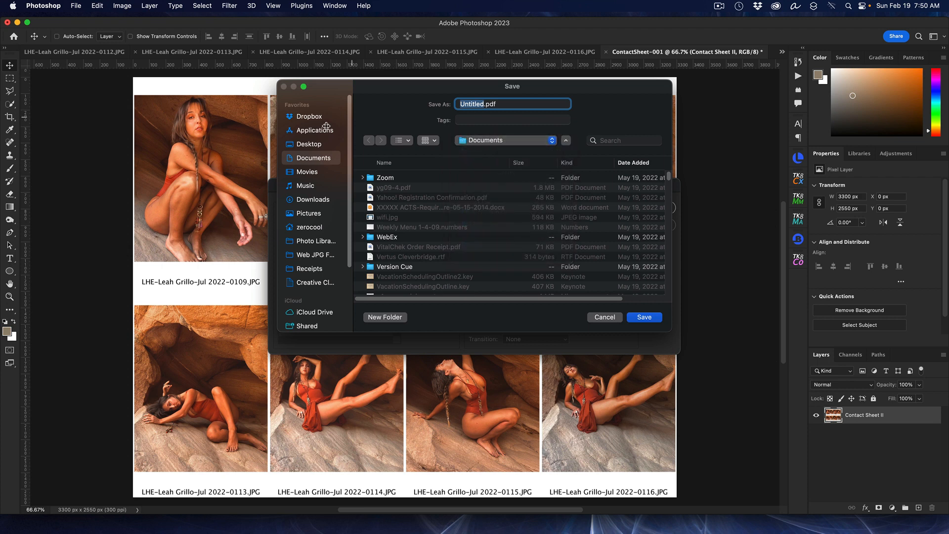
{"action": "left_click", "coordinate": [312, 200]}
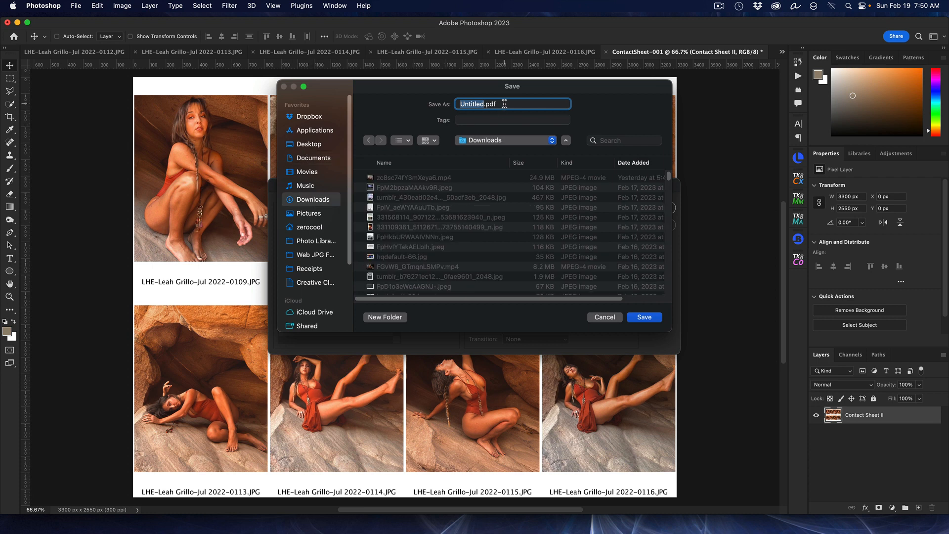
{"action": "left_click", "coordinate": [643, 318]}
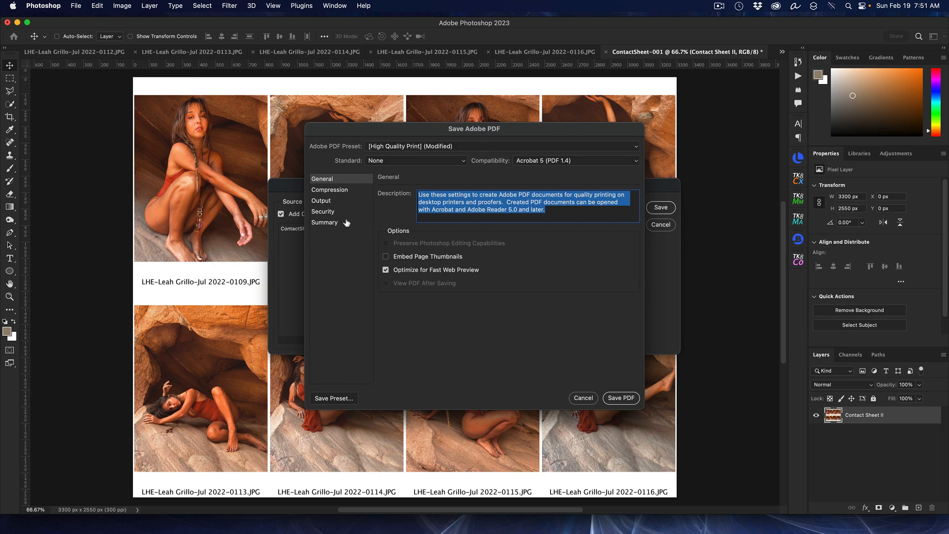
Step: Review the Compression and Output PDF settings, then go to the Security options
{"action": "left_click", "coordinate": [335, 190]}
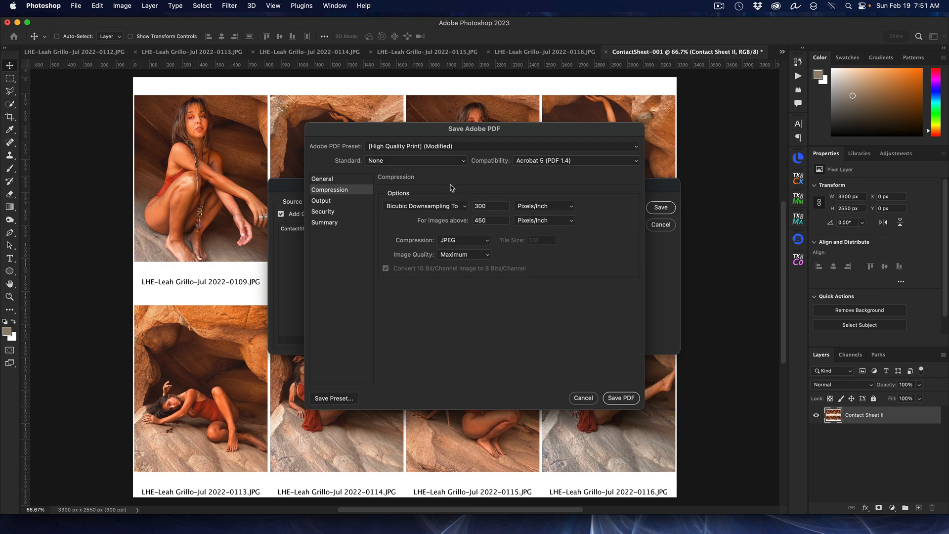
{"action": "left_click", "coordinate": [321, 201]}
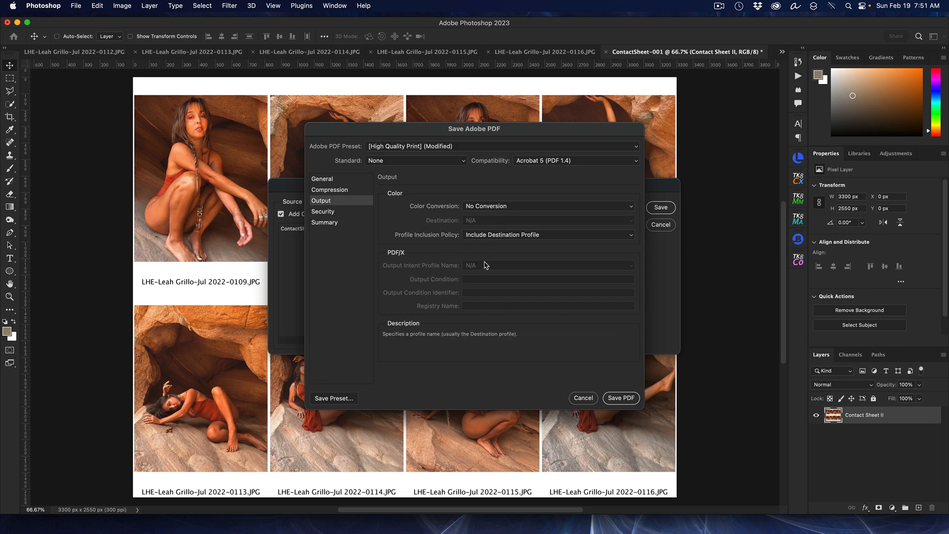
{"action": "left_click", "coordinate": [321, 214]}
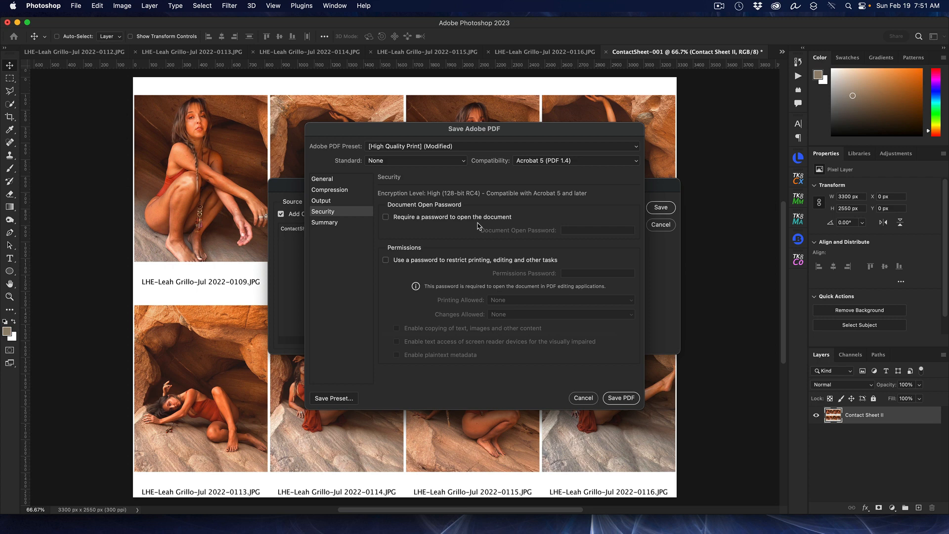
Step: Require a permissions password, enter it, and keep Printing Allowed set to None
{"action": "left_click", "coordinate": [386, 261]}
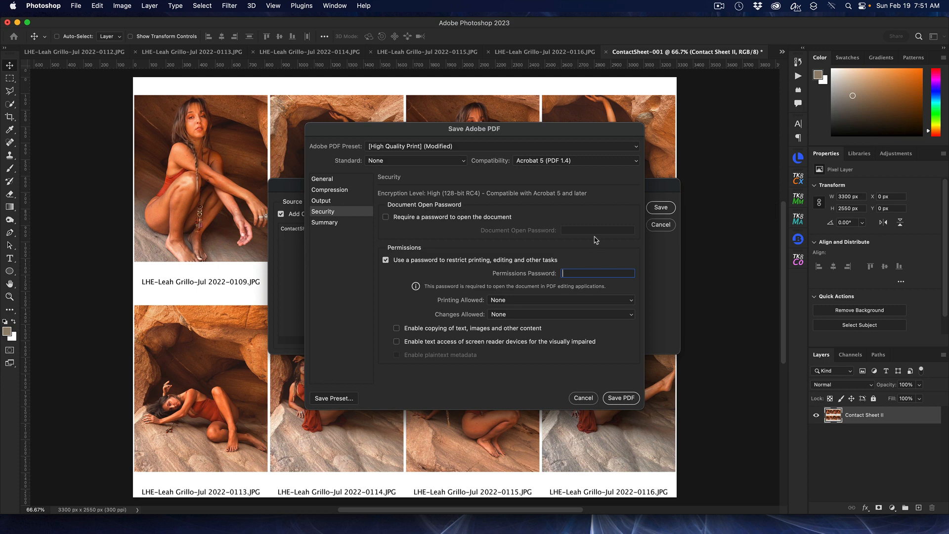
{"action": "left_click", "coordinate": [386, 260]}
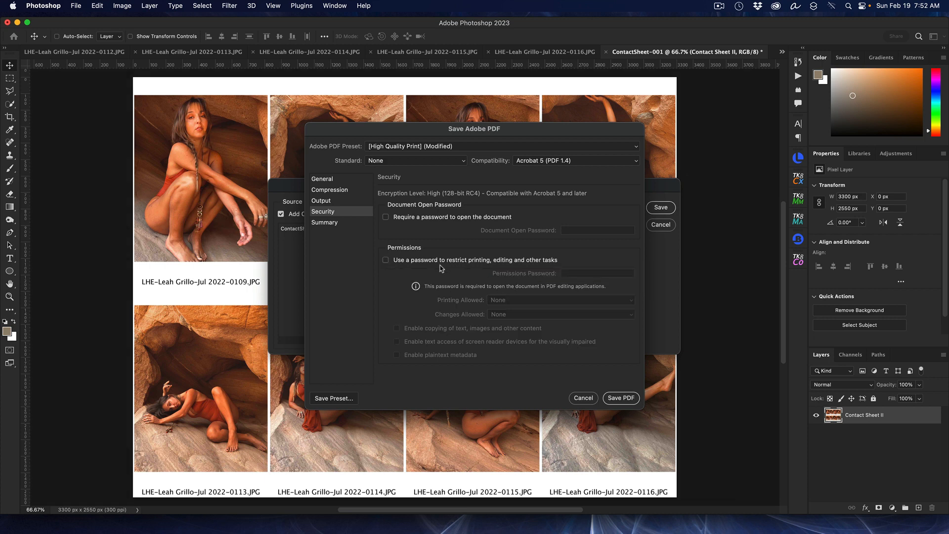
{"action": "left_click", "coordinate": [386, 260]}
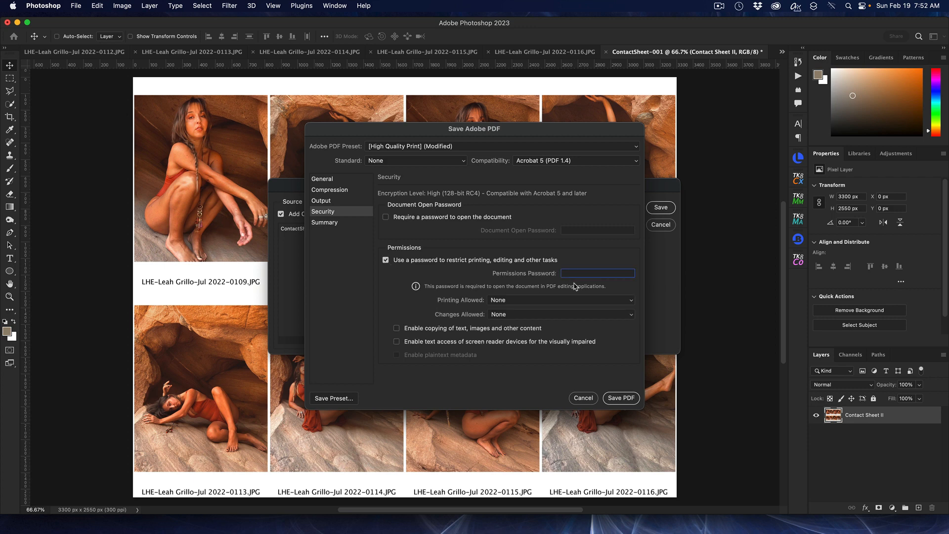
{"action": "type", "text": "123"}
{"action": "left_click", "coordinate": [633, 301]}
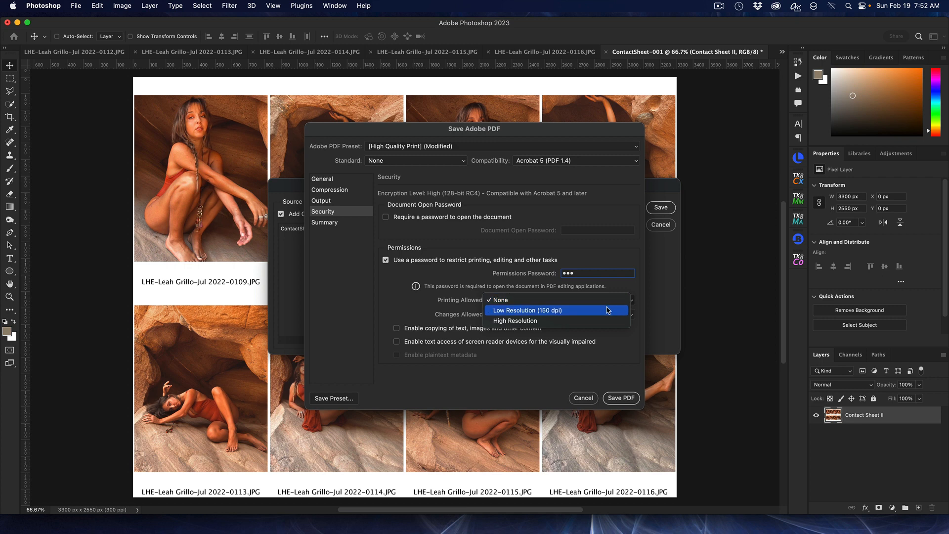
{"action": "left_click", "coordinate": [641, 287]}
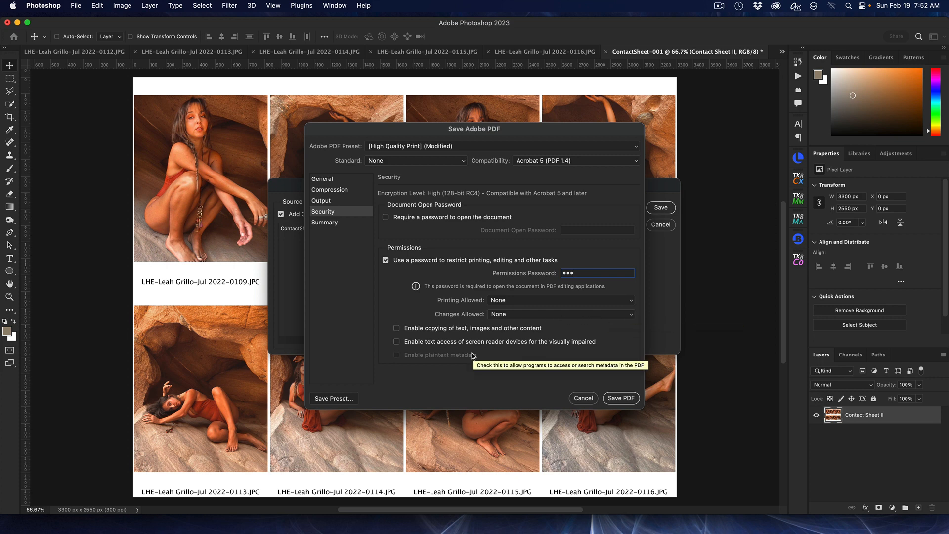
Step: Save the PDF and confirm the permissions password
{"action": "left_click", "coordinate": [621, 398]}
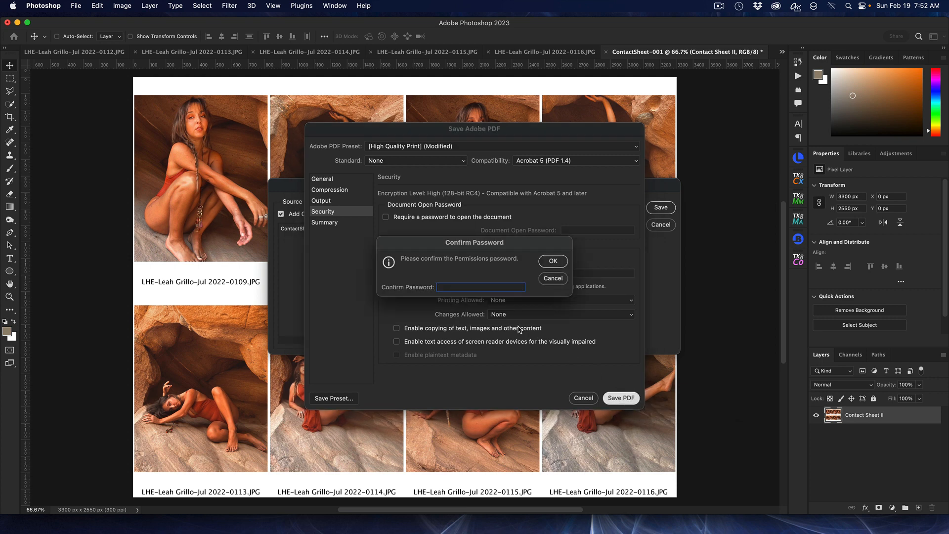
{"action": "type", "text": "•••"}
{"action": "left_click", "coordinate": [554, 262]}
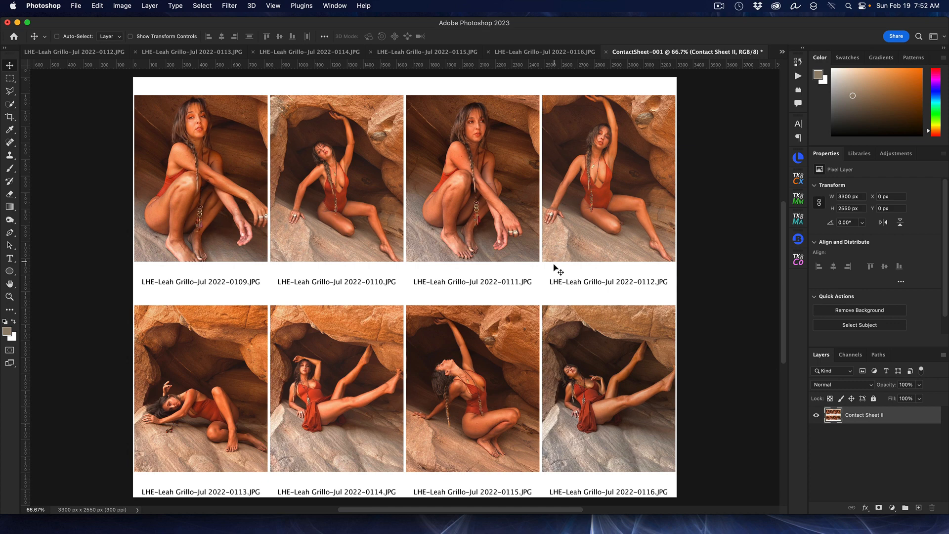
Step: Open the saved contact-sheet PDF from the Downloads stack in Preview
{"action": "mouse_move", "coordinate": [701, 533]}
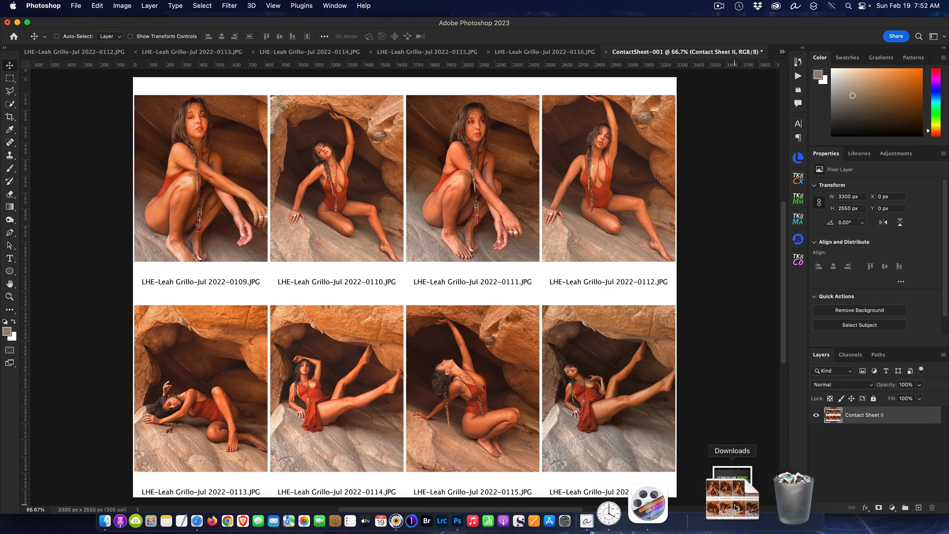
{"action": "left_click", "coordinate": [736, 508]}
{"action": "left_click", "coordinate": [385, 101]}
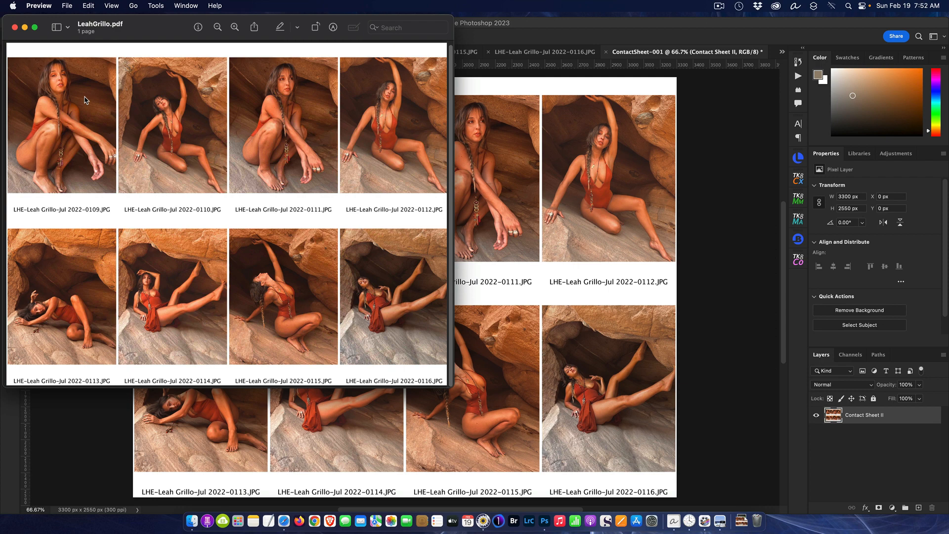
Step: Attempt to print the PDF and cancel the owner-password prompt, confirming printing is blocked
{"action": "left_click", "coordinate": [68, 6]}
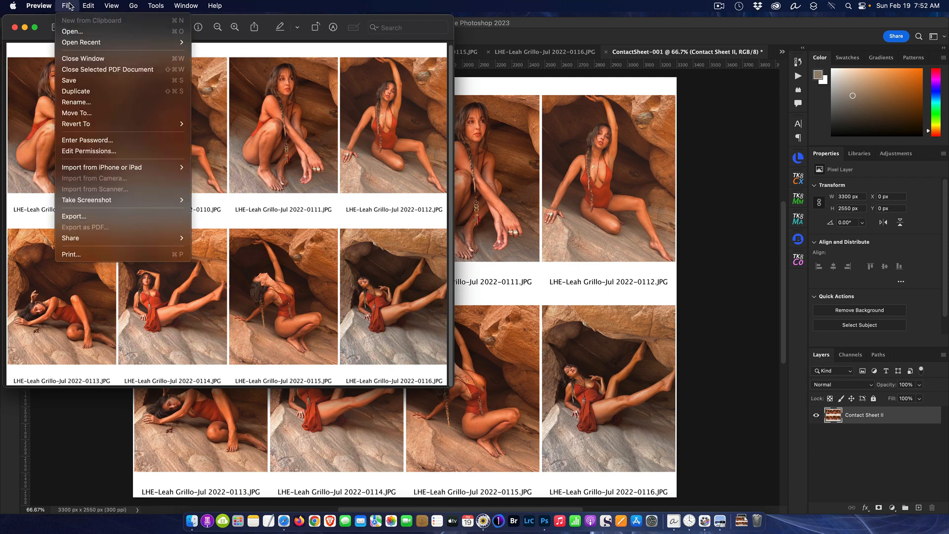
{"action": "left_click", "coordinate": [124, 255]}
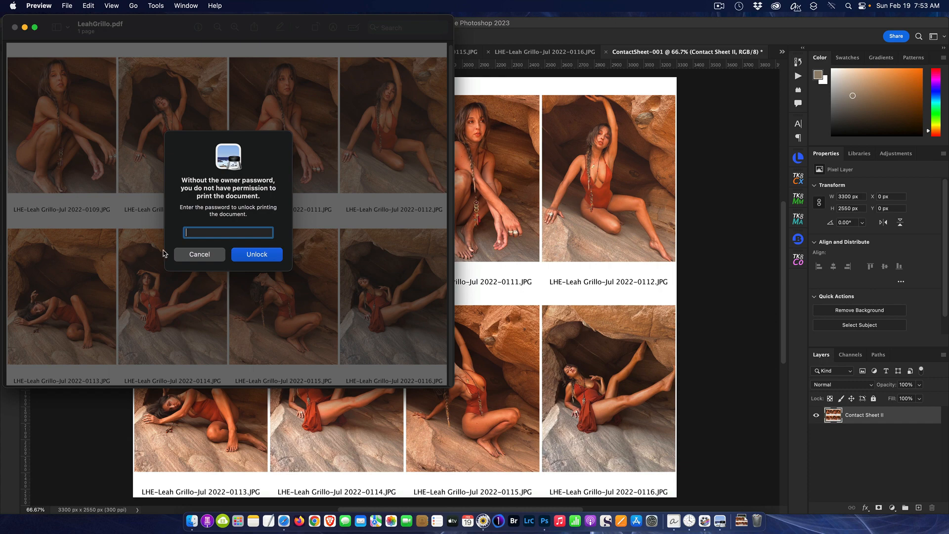
{"action": "left_click", "coordinate": [218, 256]}
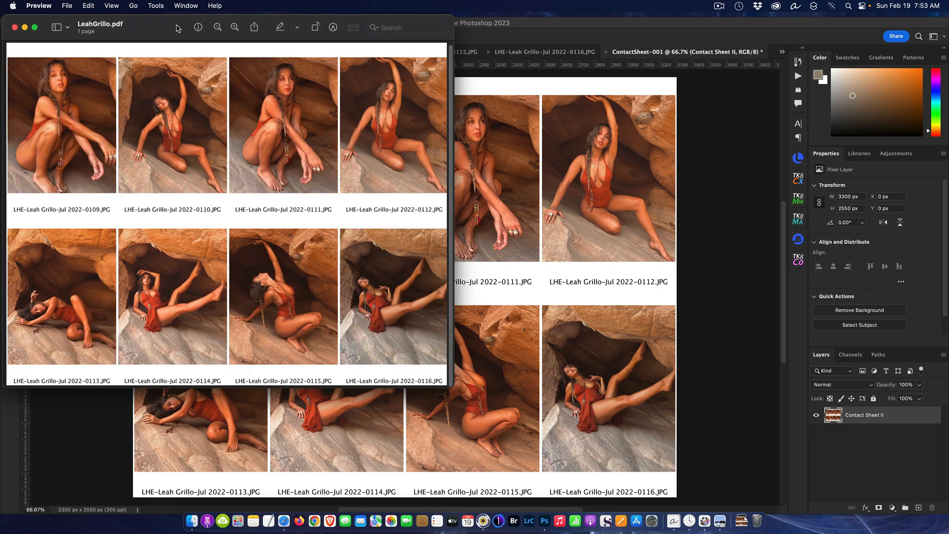
{"action": "left_click_drag", "start_coordinate": [178, 29], "coordinate": [490, 110]}
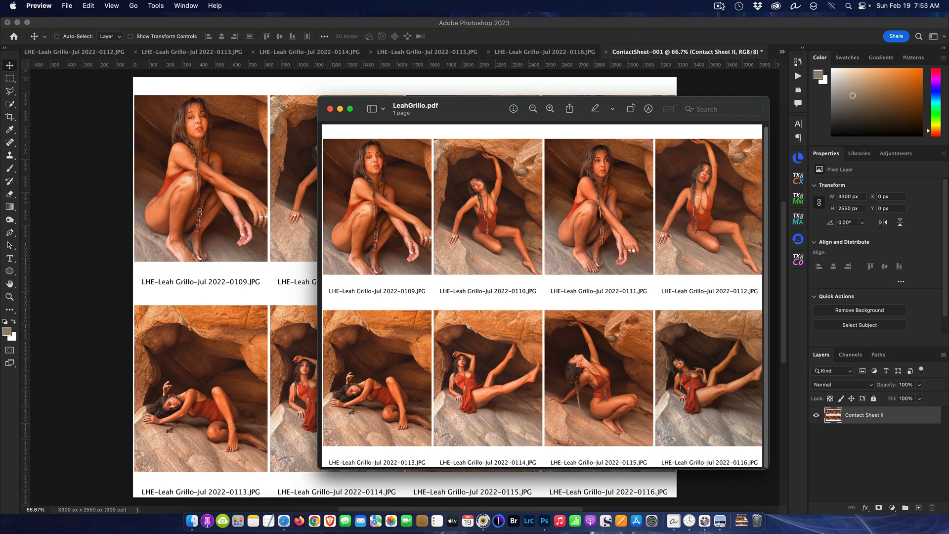
{"action": "left_click", "coordinate": [721, 6]}
{"action": "left_click", "coordinate": [729, 32]}
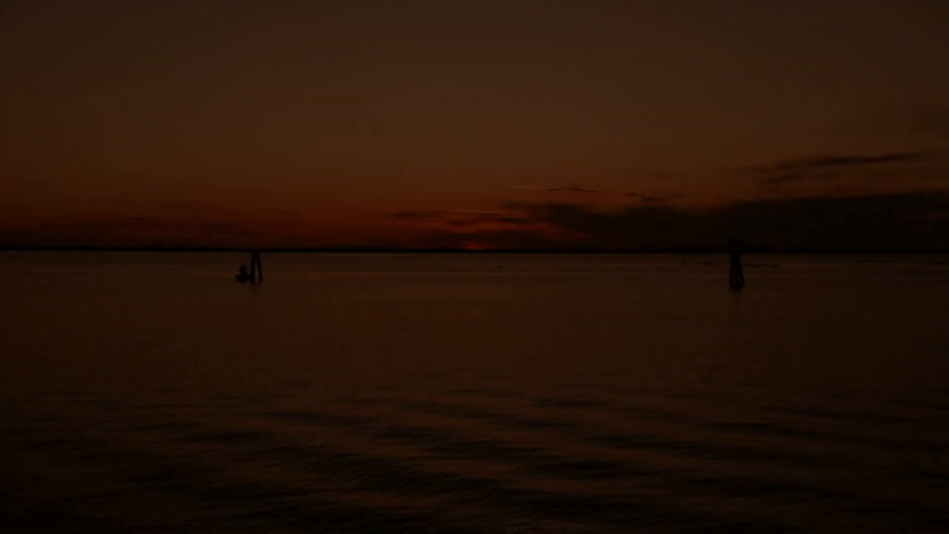